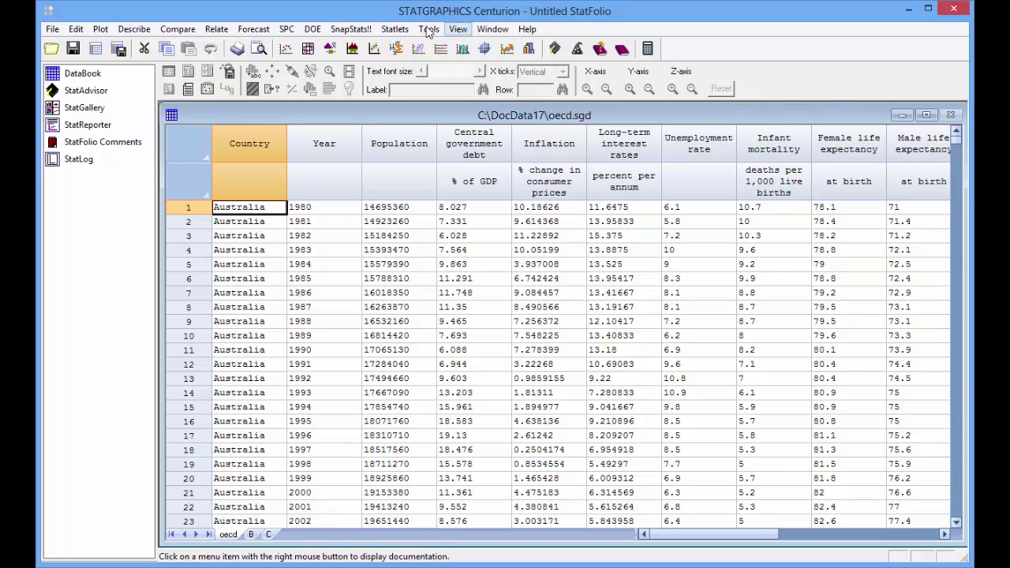
Create a 1-D Dynamic Visualizer with Y = Female life expectancy, Slicer = Year, Identifier = Country
{"action": "left_click", "coordinate": [396, 31]}
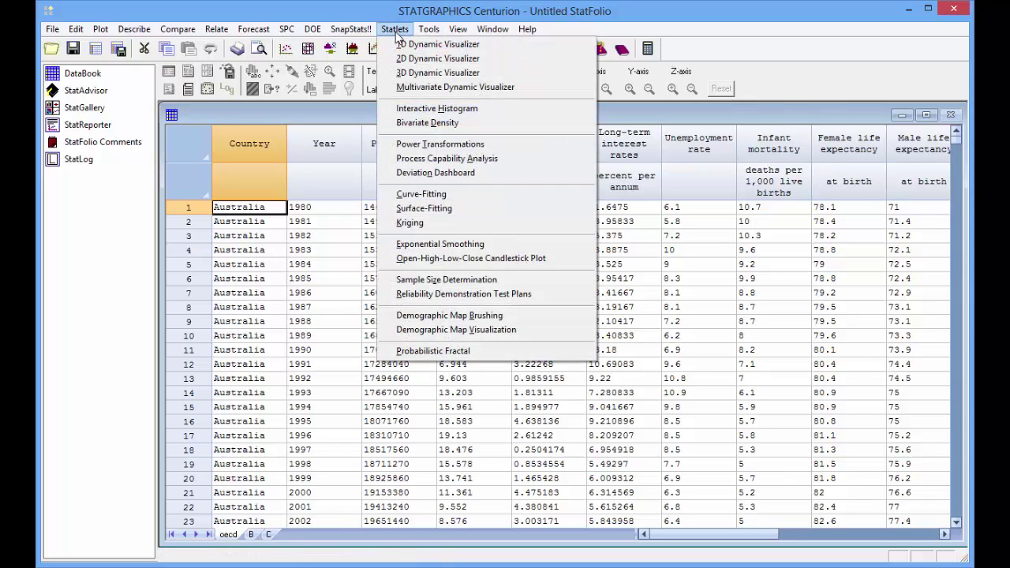
{"action": "left_click", "coordinate": [404, 48]}
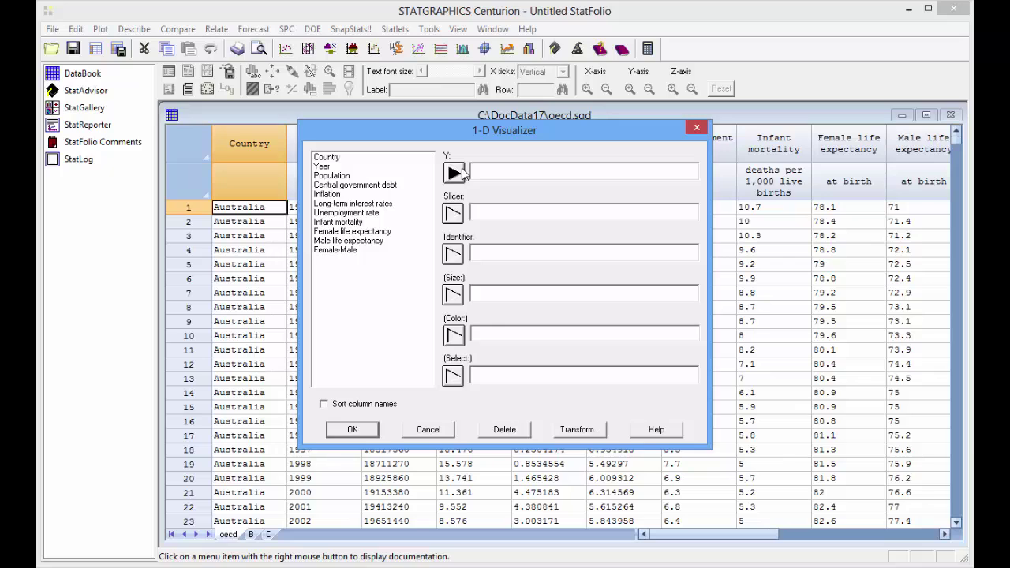
{"action": "left_click", "coordinate": [387, 232]}
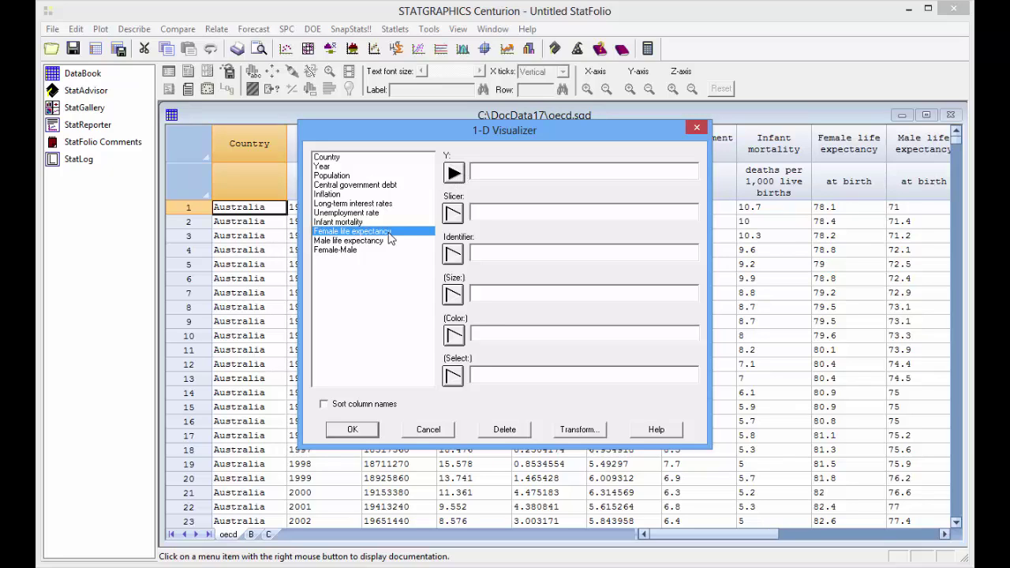
{"action": "left_click", "coordinate": [455, 175]}
{"action": "left_click", "coordinate": [330, 167]}
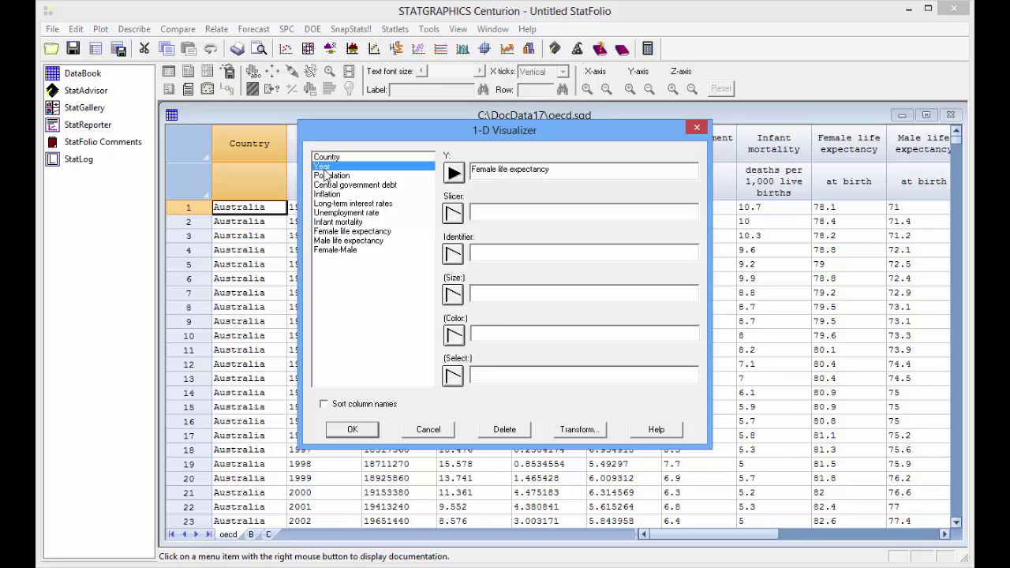
{"action": "left_click", "coordinate": [452, 213]}
{"action": "left_click", "coordinate": [339, 157]}
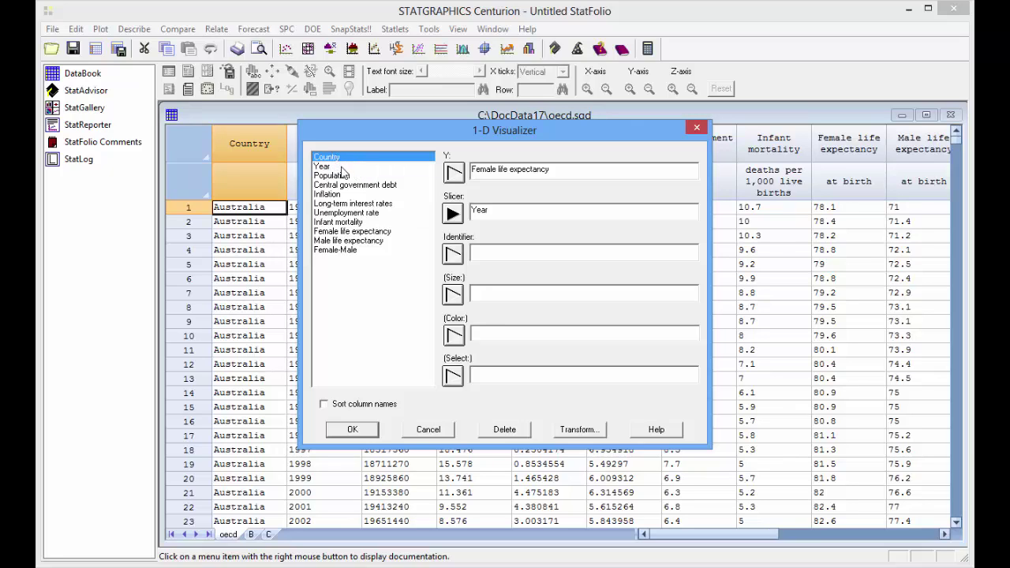
{"action": "left_click", "coordinate": [453, 253]}
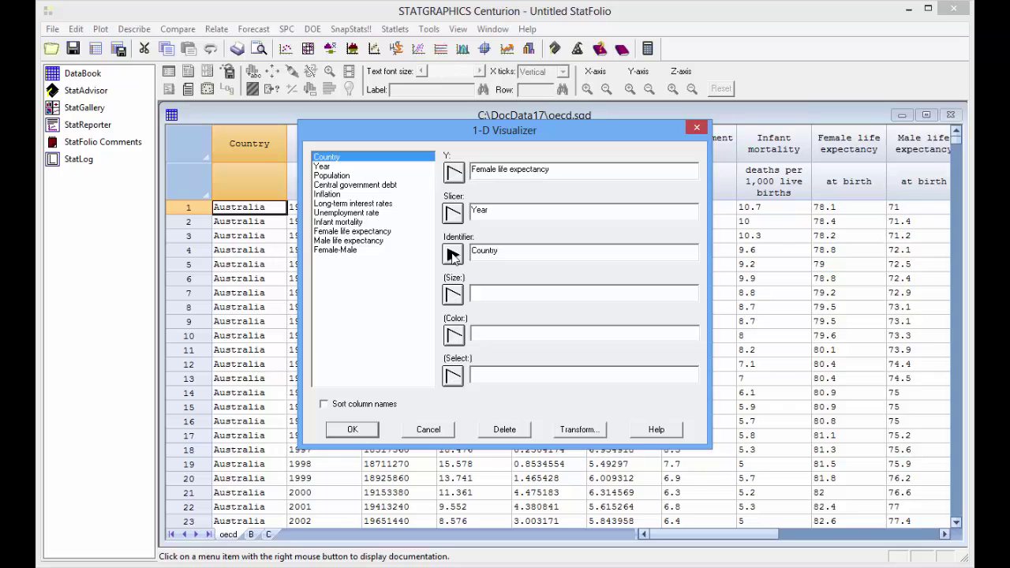
{"action": "left_click", "coordinate": [351, 430]}
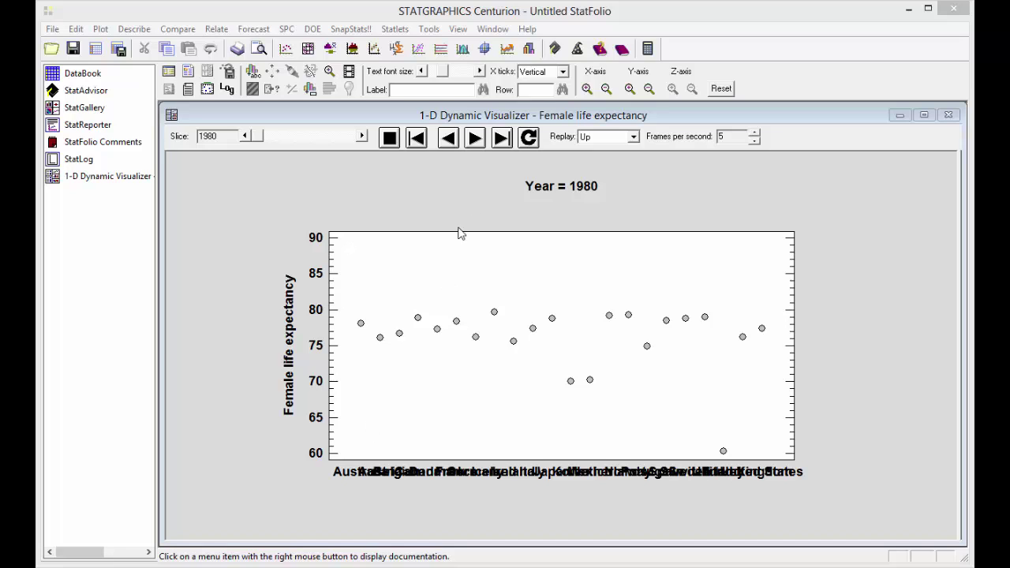
Set the X tick labels to Vertical and drag the plot upward so country names fit
{"action": "left_click", "coordinate": [564, 72]}
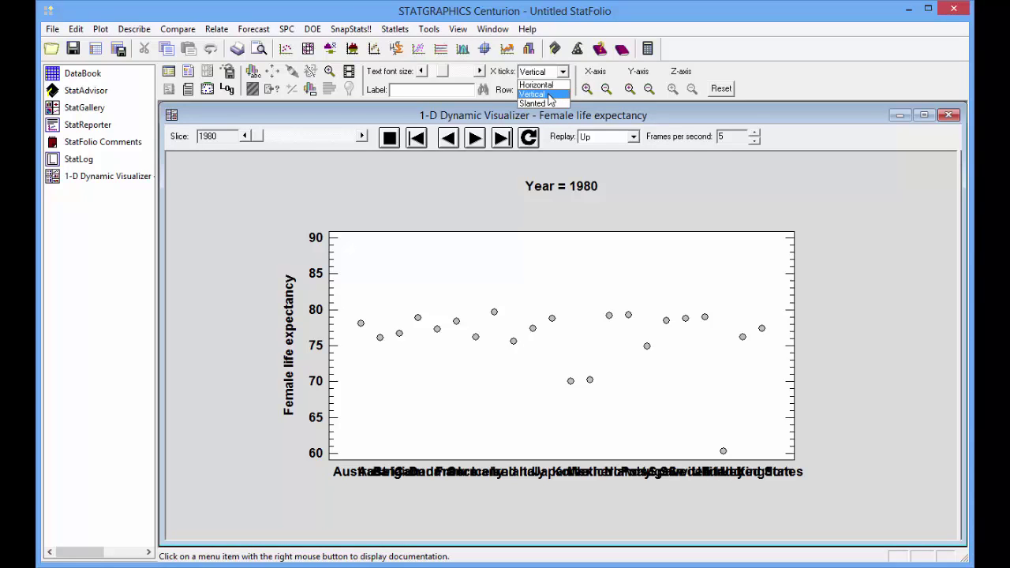
{"action": "left_click", "coordinate": [549, 95]}
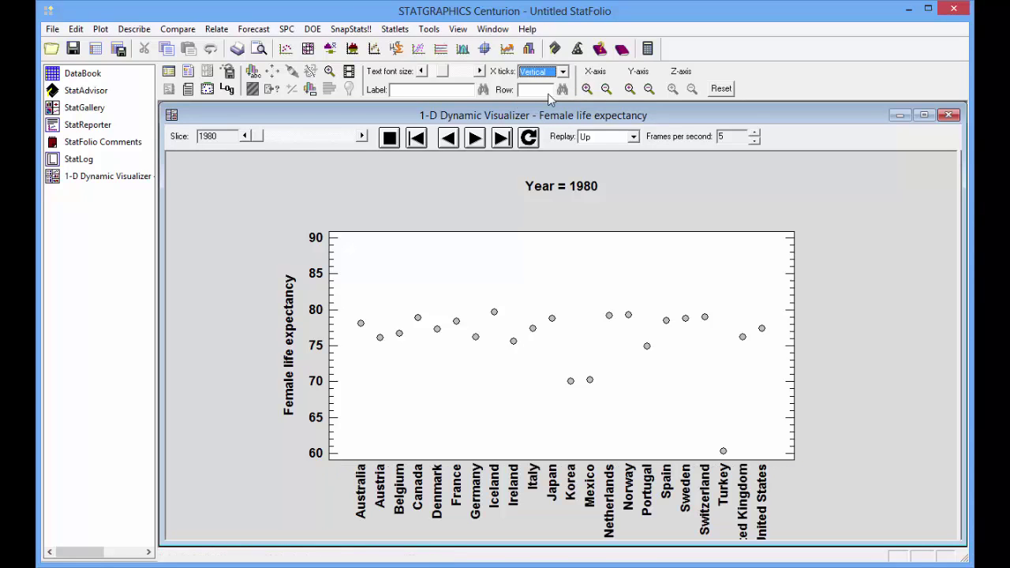
{"action": "left_click", "coordinate": [585, 295]}
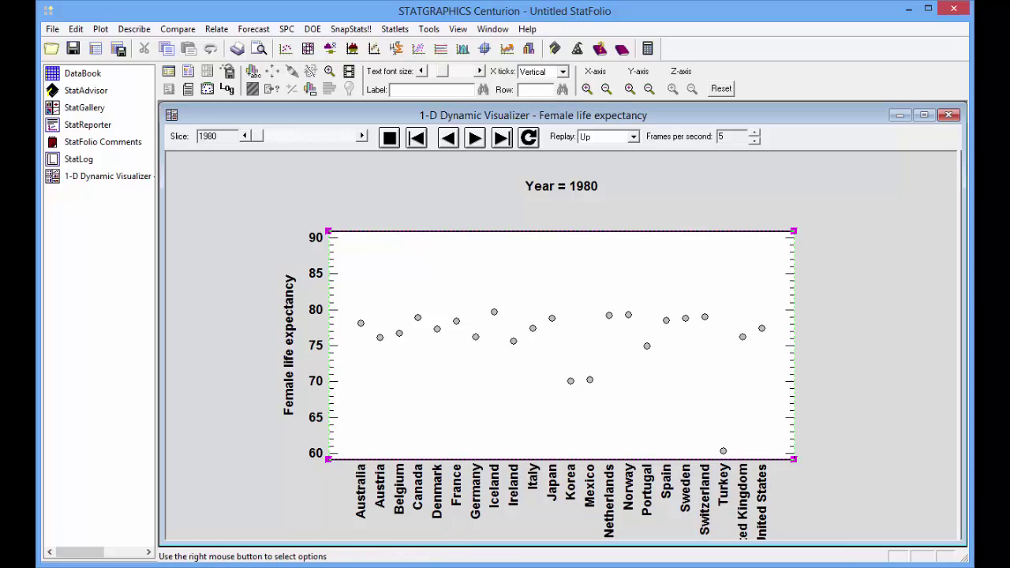
{"action": "left_click_drag", "start_coordinate": [585, 296], "coordinate": [589, 271]}
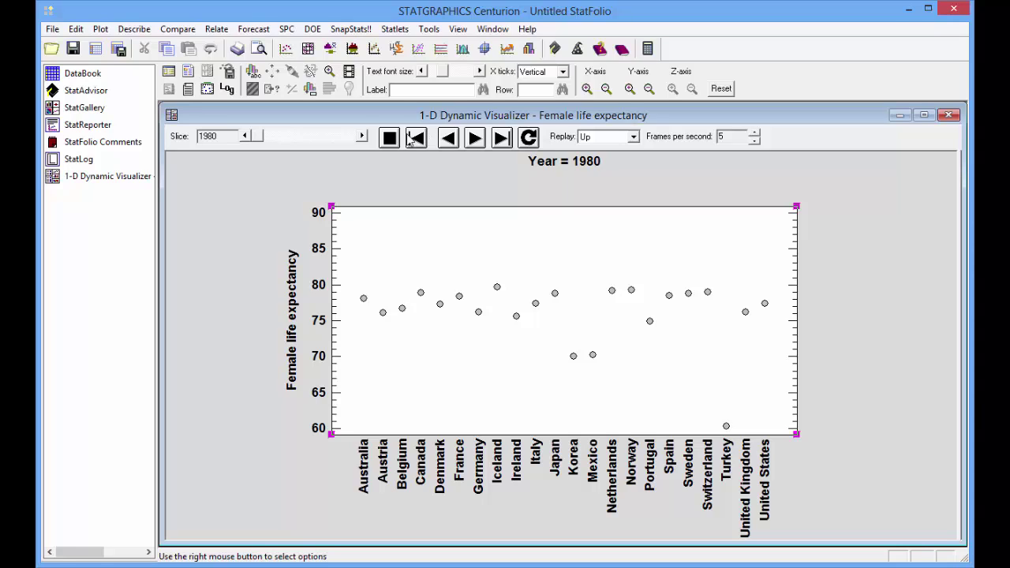
Step the Slice slider forward, then play the animation through to Year 2010
{"action": "left_click_drag", "start_coordinate": [263, 139], "coordinate": [259, 117]}
{"action": "left_click", "coordinate": [474, 139]}
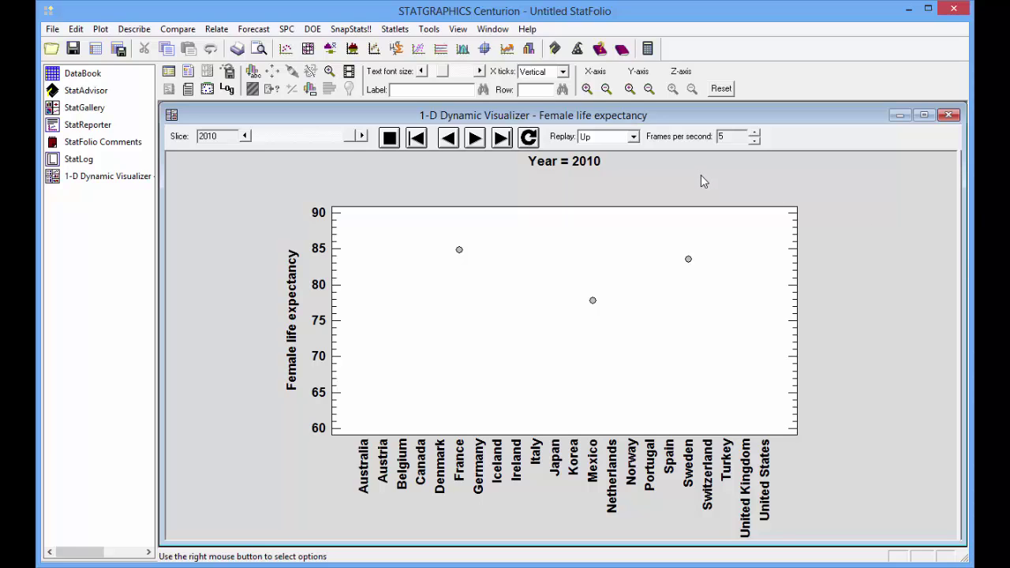
In Analysis Options, set Missing values to Same as previous
{"action": "right_click", "coordinate": [701, 177]}
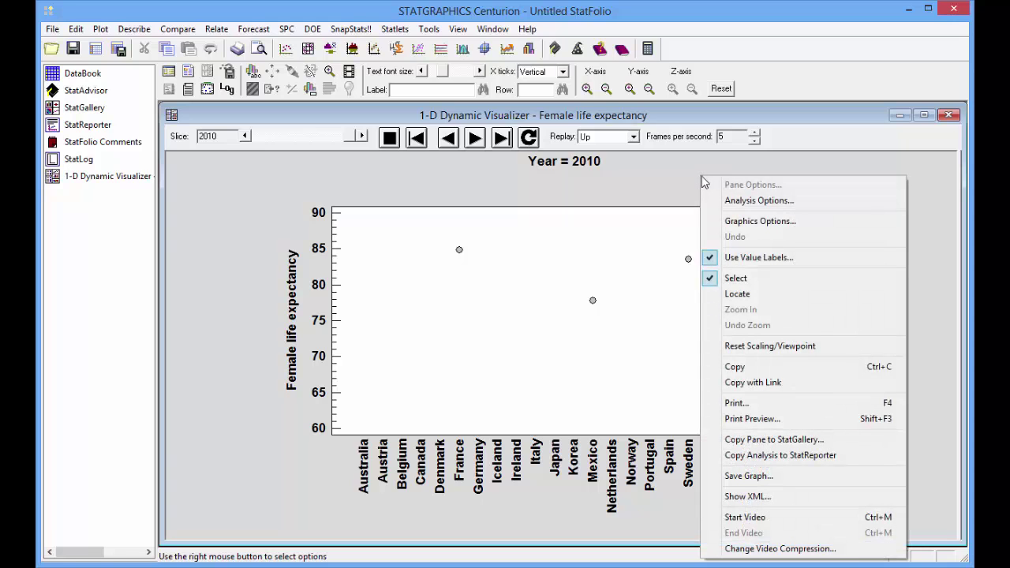
{"action": "left_click", "coordinate": [729, 202]}
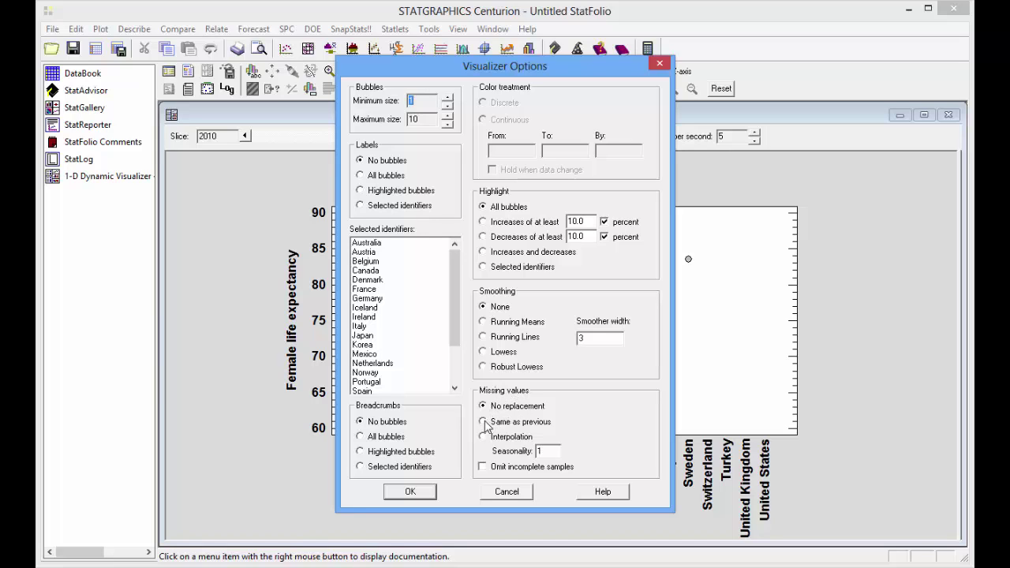
{"action": "left_click", "coordinate": [486, 422]}
{"action": "left_click", "coordinate": [410, 492]}
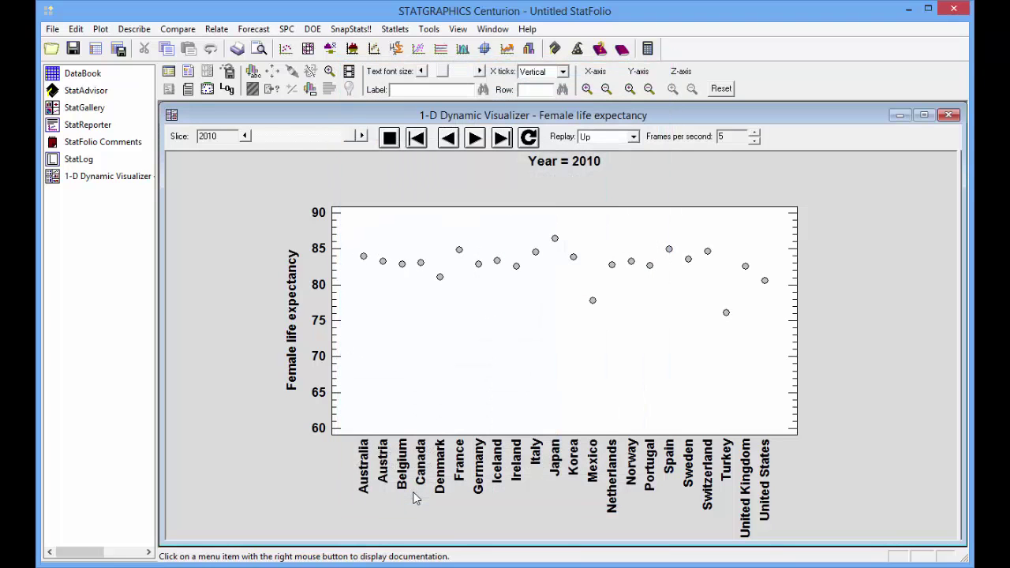
{"action": "left_click", "coordinate": [419, 141]}
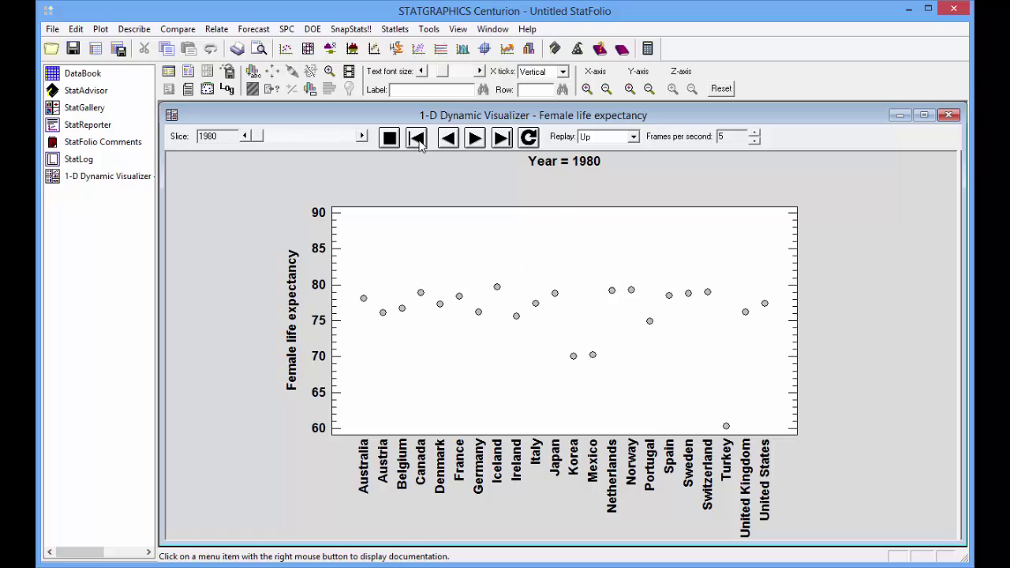
{"action": "left_click", "coordinate": [474, 139]}
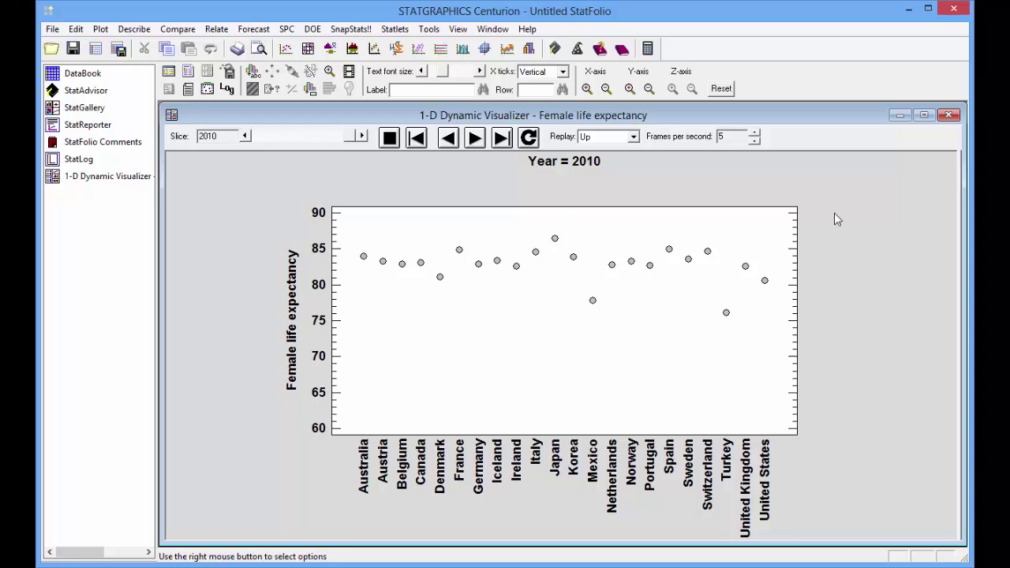
In Analysis Options, set Highlight to Increases of at least 1 percent, replacing 10.0
{"action": "right_click", "coordinate": [757, 194]}
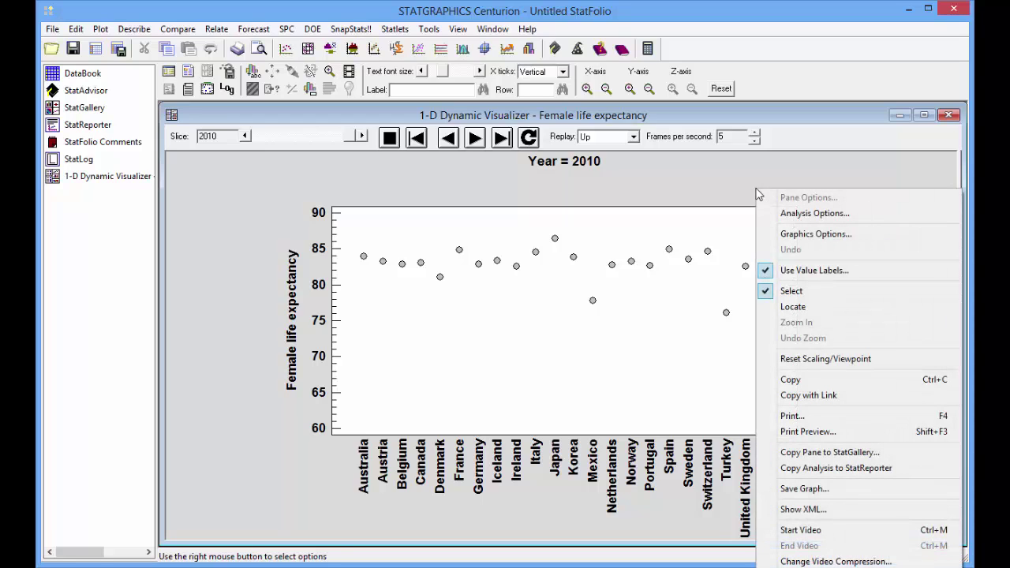
{"action": "left_click", "coordinate": [782, 213]}
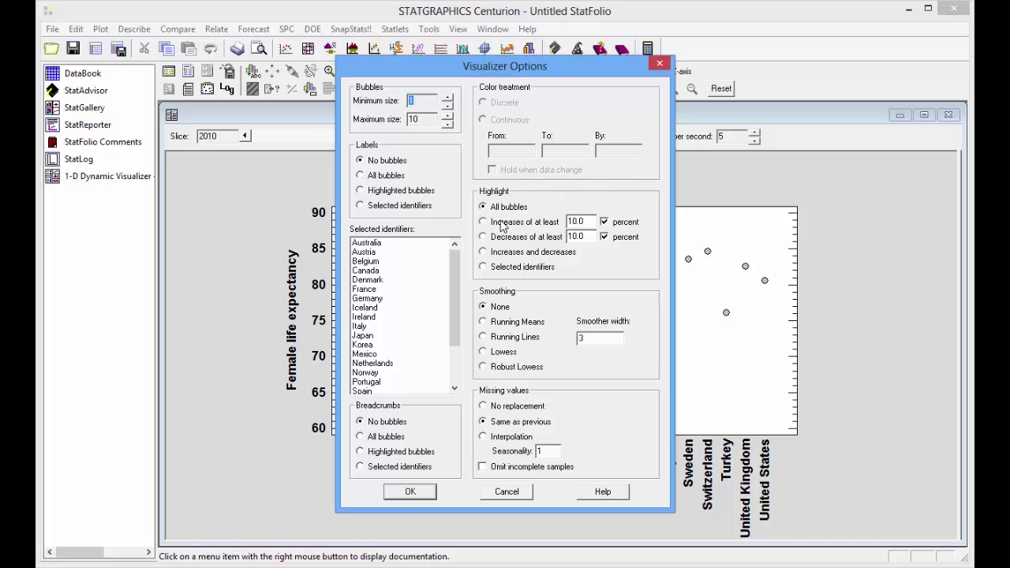
{"action": "left_click", "coordinate": [502, 224]}
{"action": "left_click_drag", "start_coordinate": [587, 224], "coordinate": [551, 226]}
{"action": "type", "text": "1"}
{"action": "left_click", "coordinate": [409, 491]}
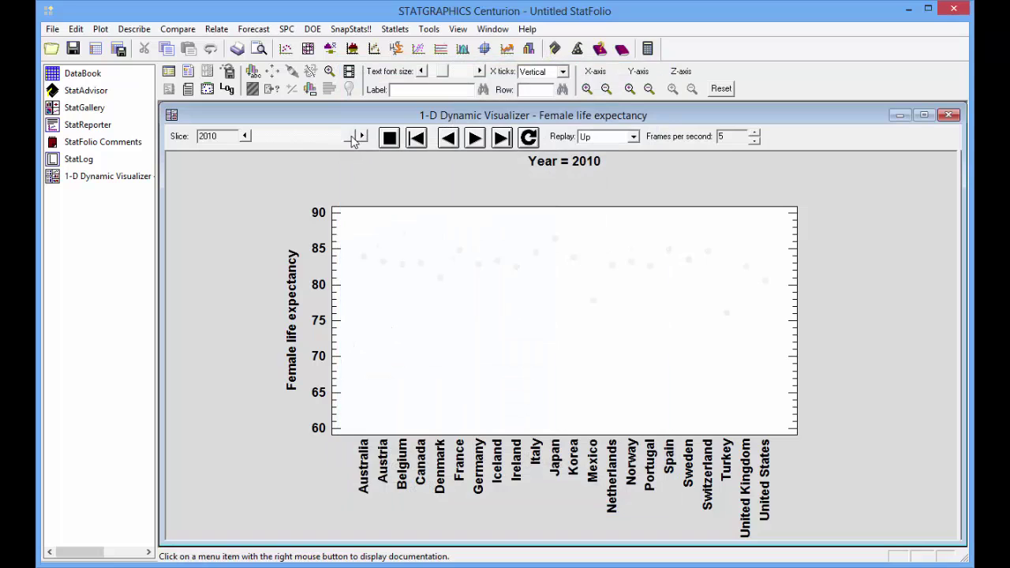
{"action": "left_click_drag", "start_coordinate": [329, 140], "coordinate": [255, 141]}
{"action": "left_click", "coordinate": [475, 138]}
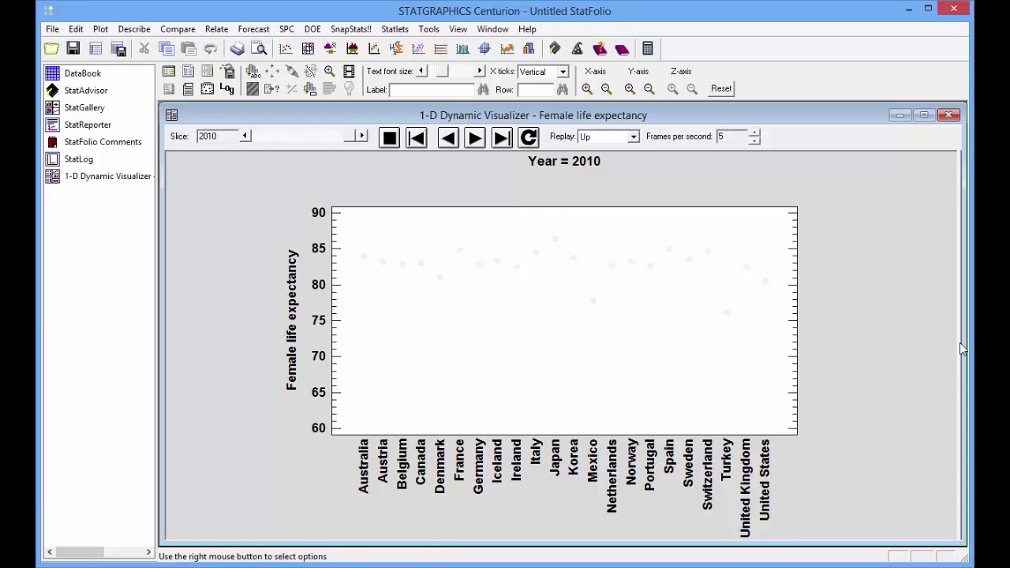
Set Size to Infant mortality in the input dialog, then slide back to Year 1980
{"action": "left_click", "coordinate": [168, 74]}
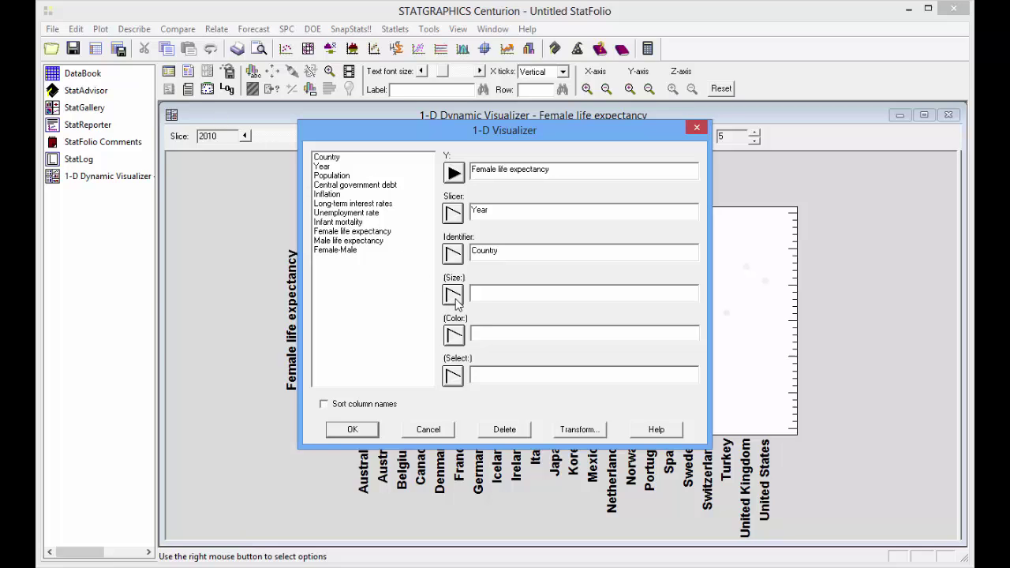
{"action": "left_click", "coordinate": [360, 223]}
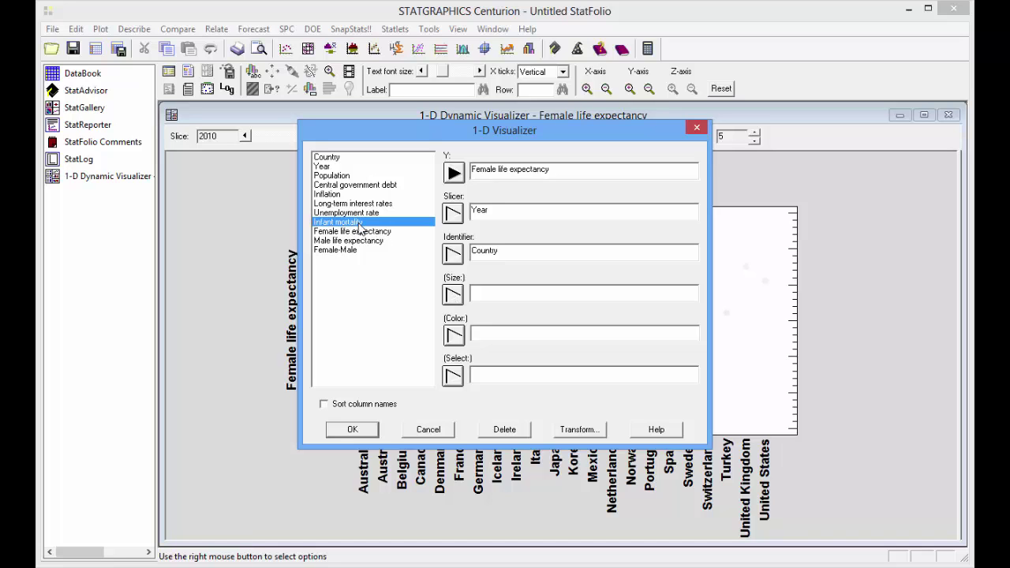
{"action": "left_click", "coordinate": [453, 294]}
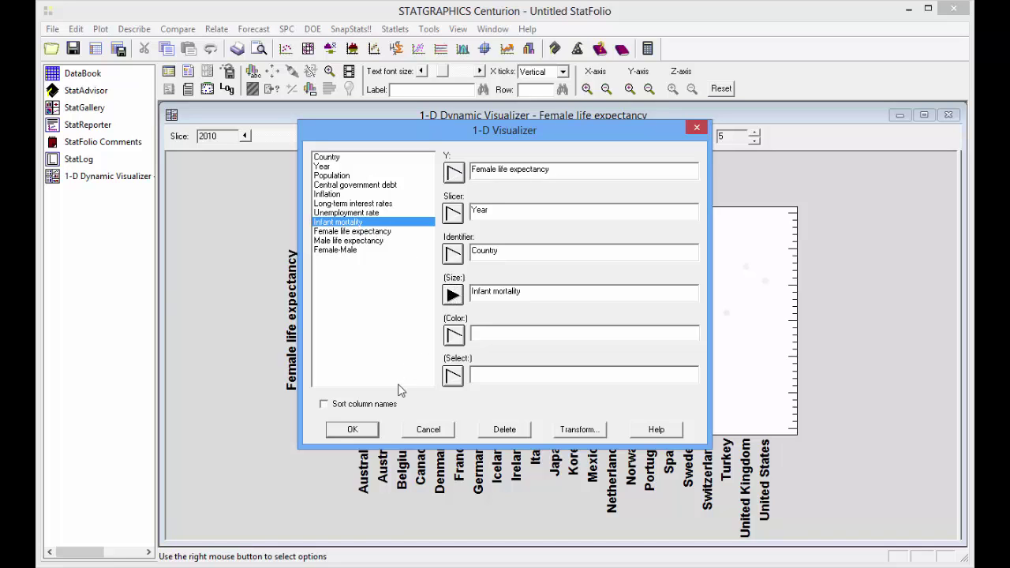
{"action": "left_click", "coordinate": [358, 430]}
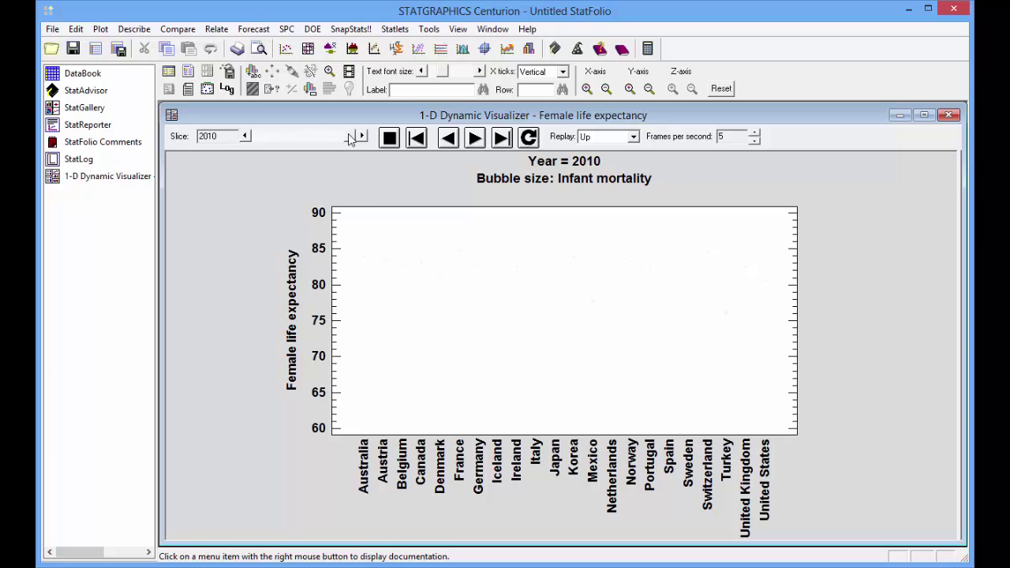
{"action": "left_click_drag", "start_coordinate": [352, 139], "coordinate": [257, 138]}
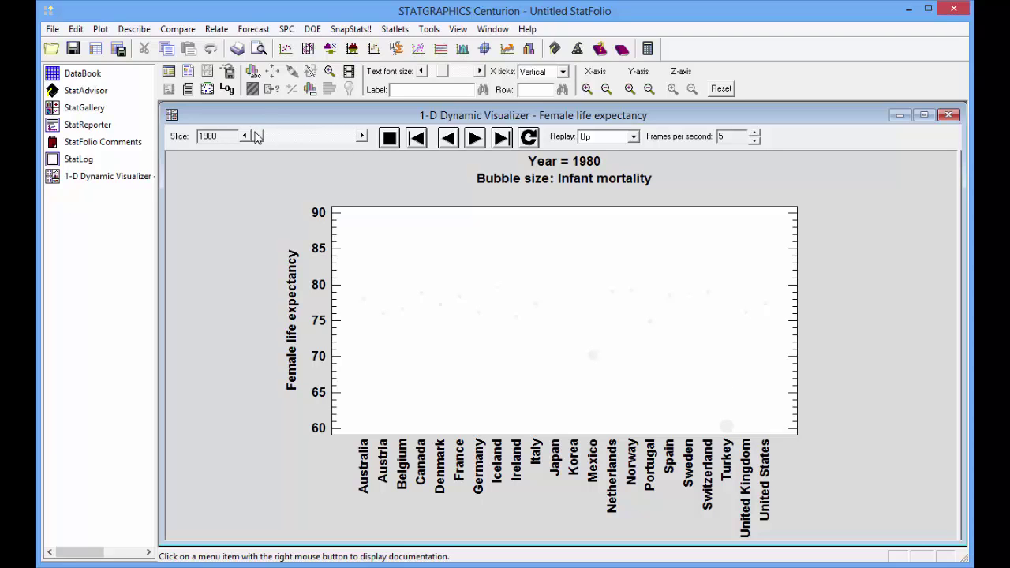
In Analysis Options, raise the minimum bubble size from 1 to 3
{"action": "right_click", "coordinate": [712, 174]}
{"action": "left_click", "coordinate": [739, 200]}
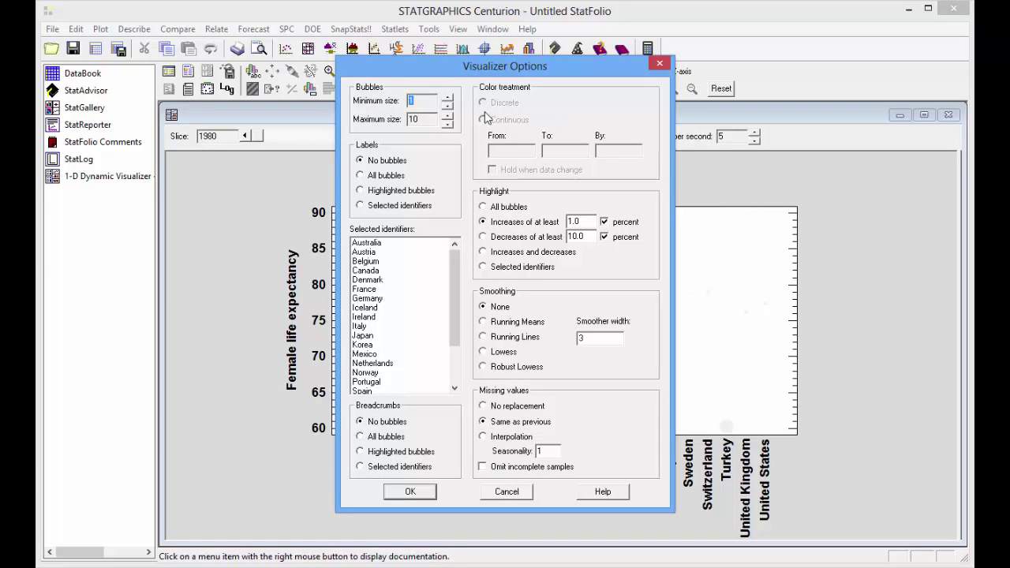
{"action": "left_click", "coordinate": [446, 96]}
{"action": "left_click", "coordinate": [447, 97]}
{"action": "left_click", "coordinate": [426, 489]}
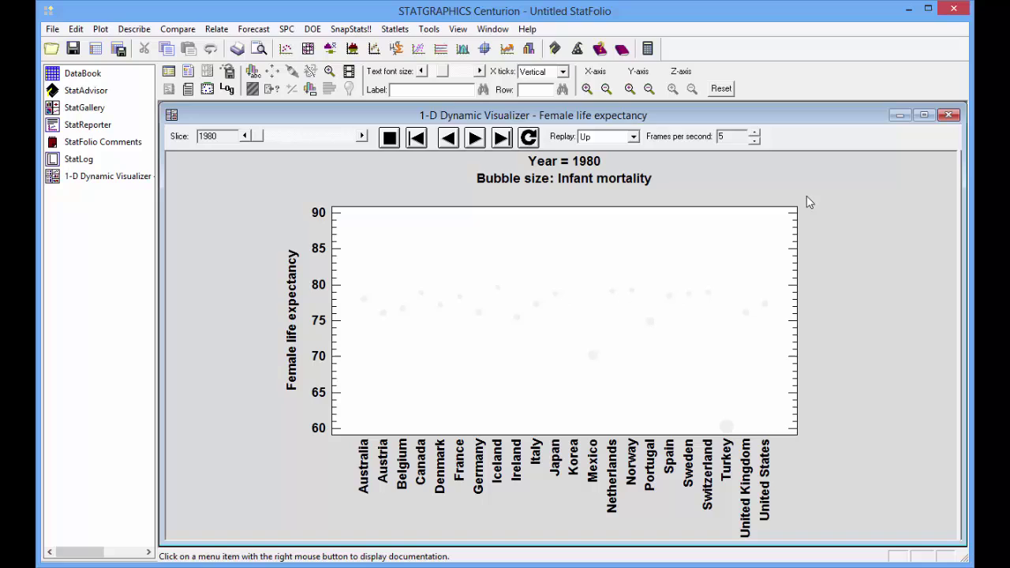
Play the animation from 1980 through to Year 2010
{"action": "left_click", "coordinate": [483, 138]}
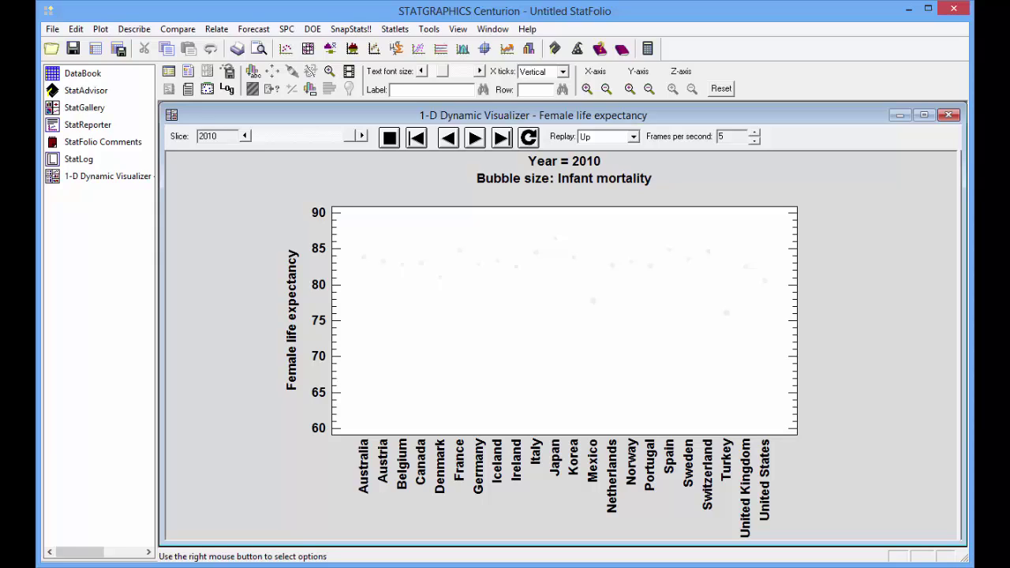
In Analysis Options, set Highlight to All bubbles and Breadcrumbs to All bubbles
{"action": "right_click", "coordinate": [843, 187]}
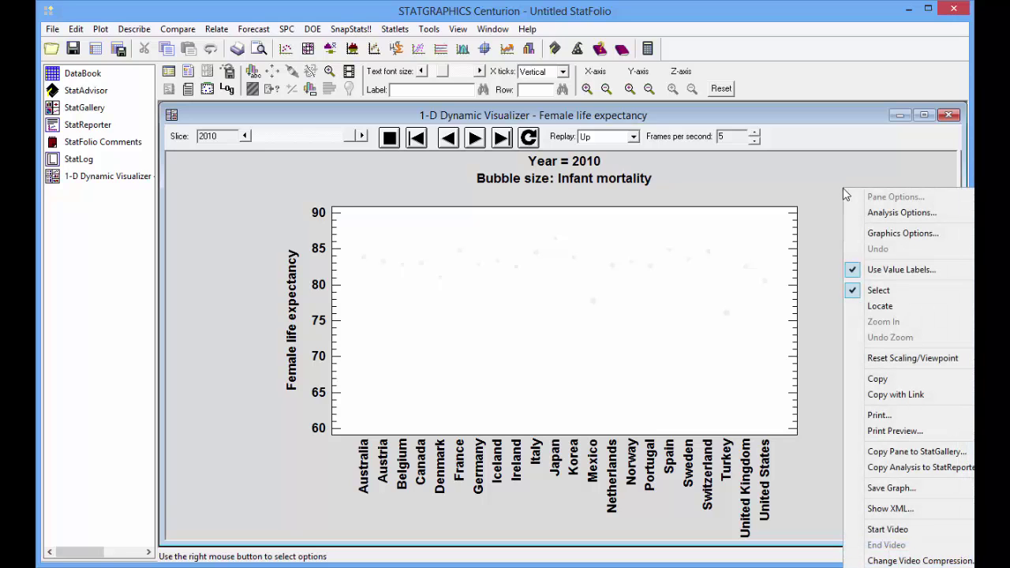
{"action": "left_click", "coordinate": [891, 213]}
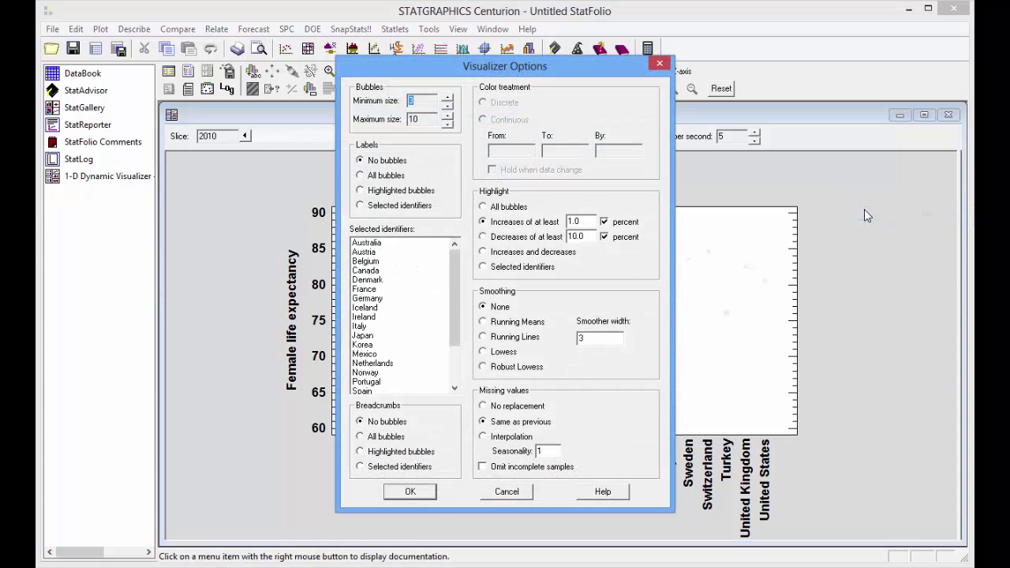
{"action": "left_click", "coordinate": [513, 209]}
{"action": "left_click", "coordinate": [394, 437]}
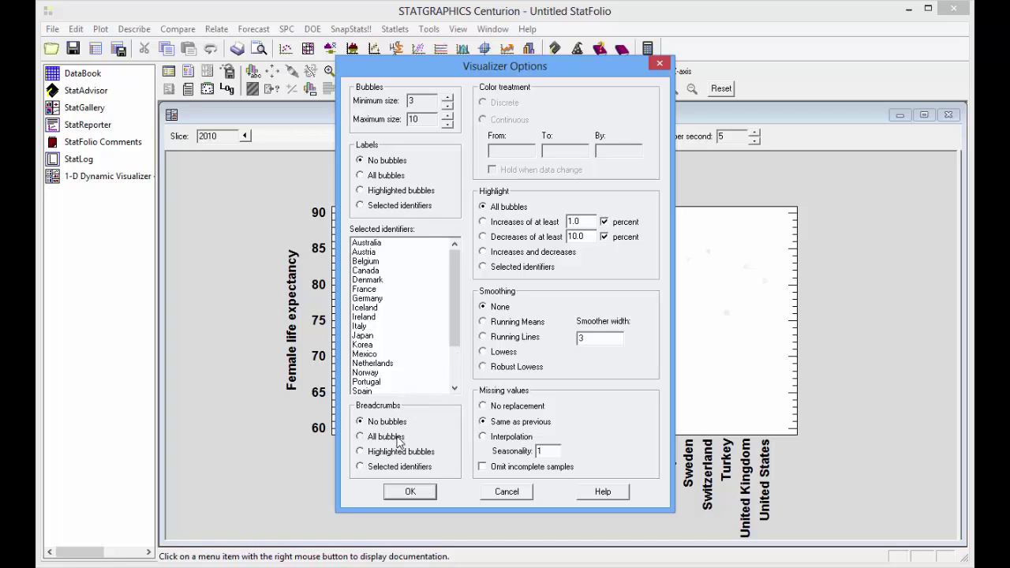
{"action": "left_click", "coordinate": [410, 492]}
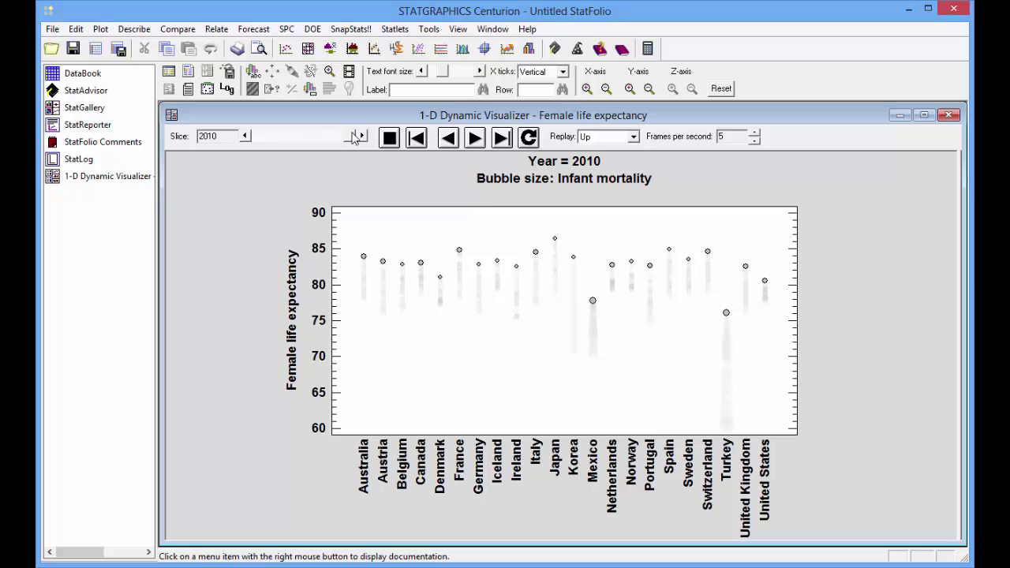
Rewind the Slice slider to 1980 and replay the animation to 2010
{"action": "left_click_drag", "start_coordinate": [351, 137], "coordinate": [257, 140]}
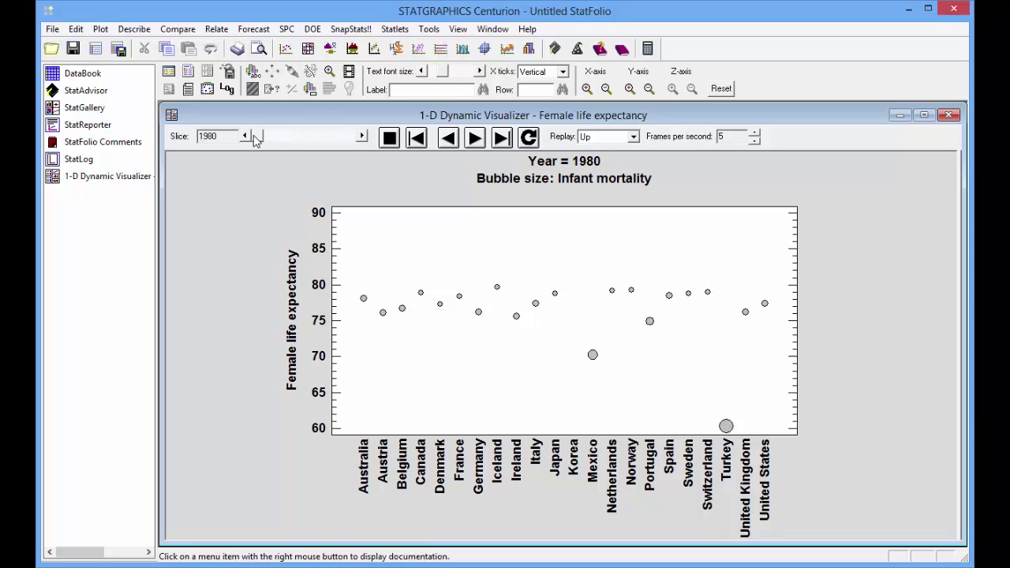
{"action": "left_click", "coordinate": [475, 138]}
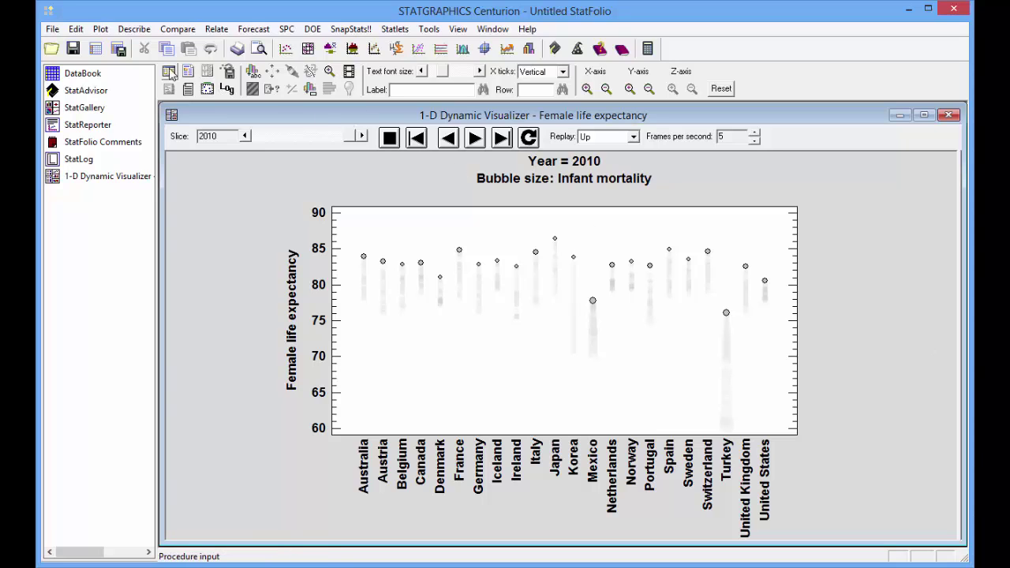
Reassign the visualizer inputs so Female-Male drives bubble colour, giving a 3.0–9.0 legend
{"action": "left_click", "coordinate": [169, 72]}
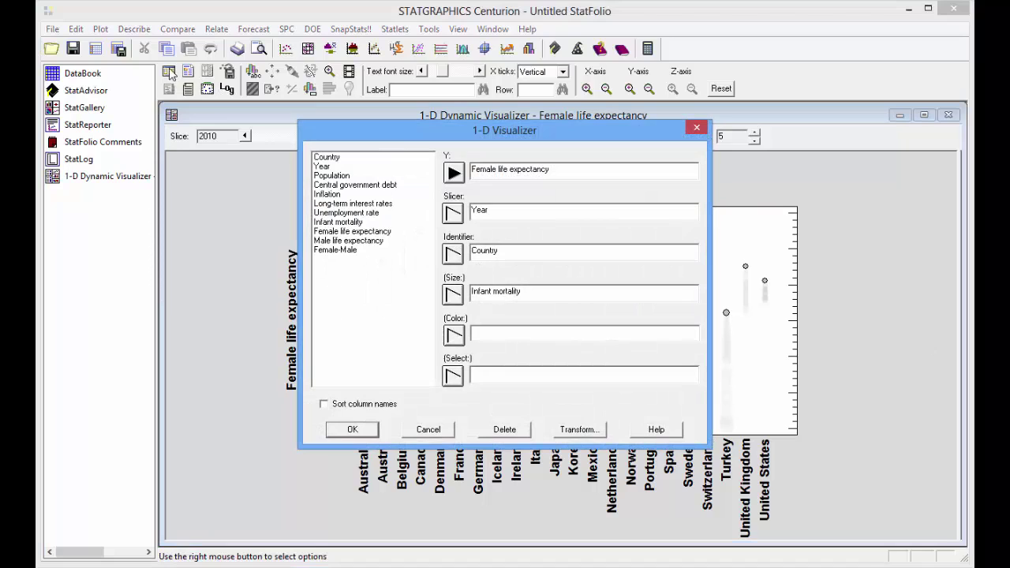
{"action": "left_click", "coordinate": [339, 250]}
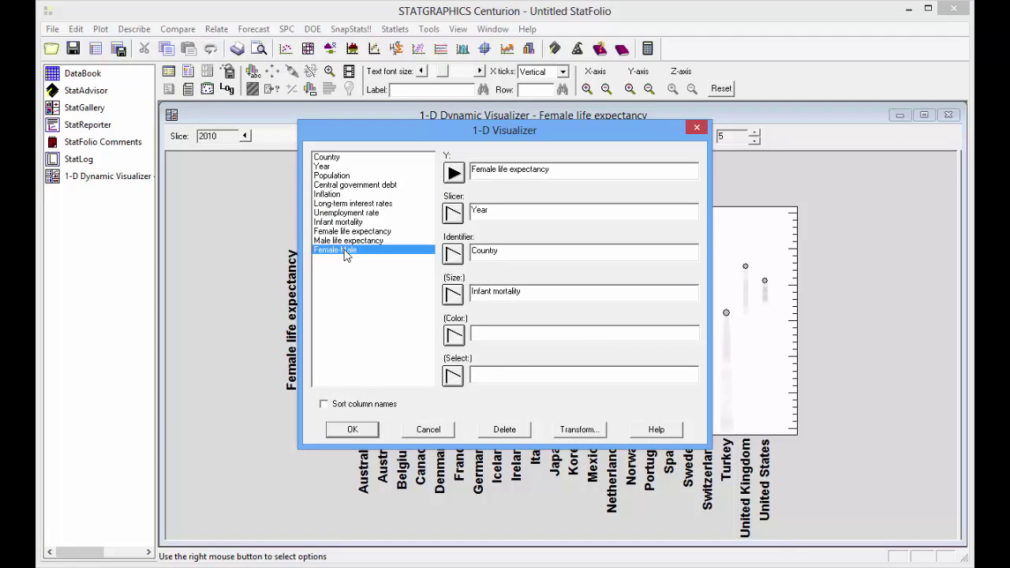
{"action": "left_click", "coordinate": [455, 336]}
{"action": "left_click", "coordinate": [369, 432]}
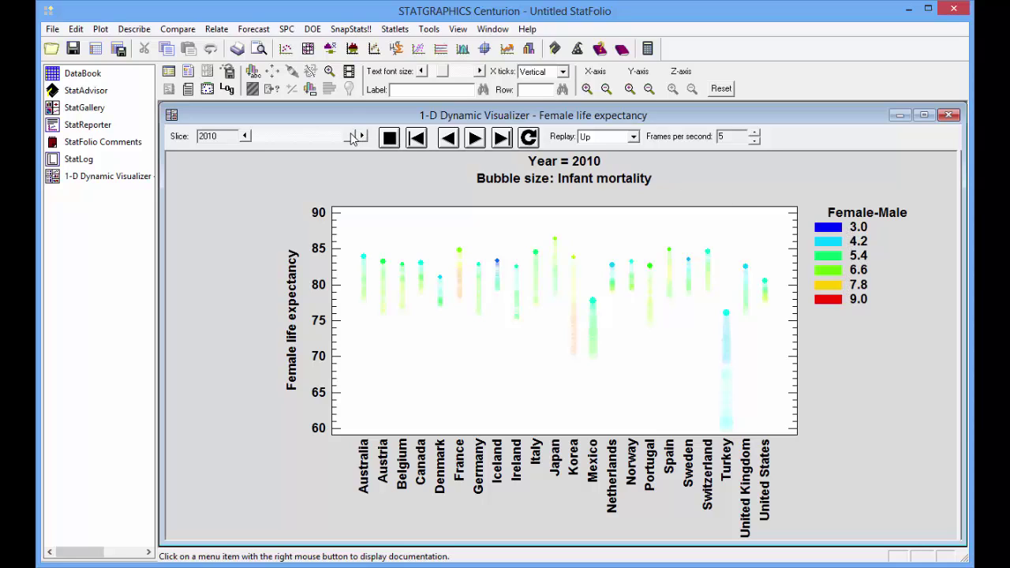
Rewind the Year slice to the start and replay the coloured animation to 2010
{"action": "left_click_drag", "start_coordinate": [355, 138], "coordinate": [264, 136]}
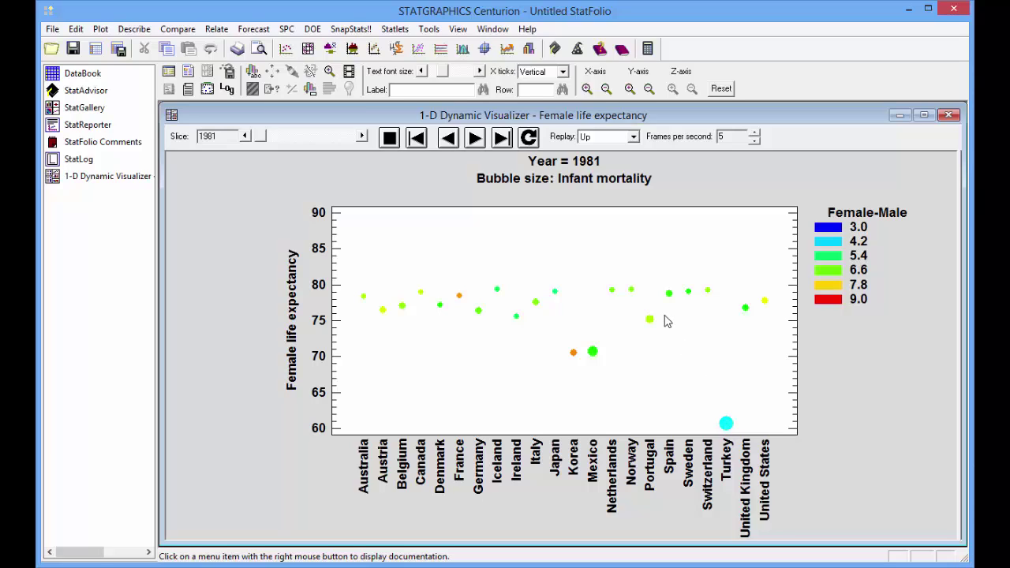
{"action": "left_click", "coordinate": [474, 138]}
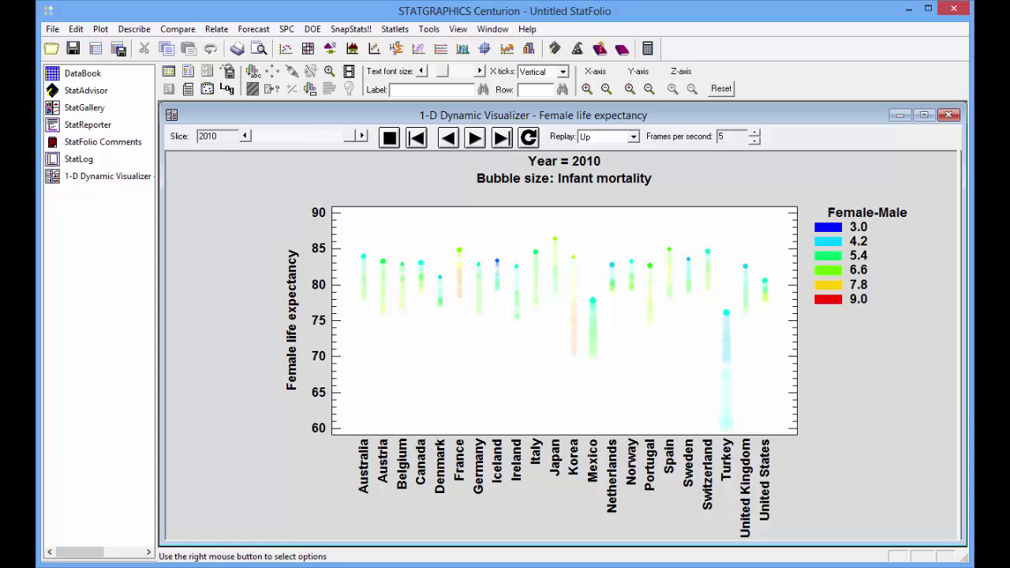
Set the visualizer's Analysis Options smoothing to Robust Lowess
{"action": "right_click", "coordinate": [714, 178]}
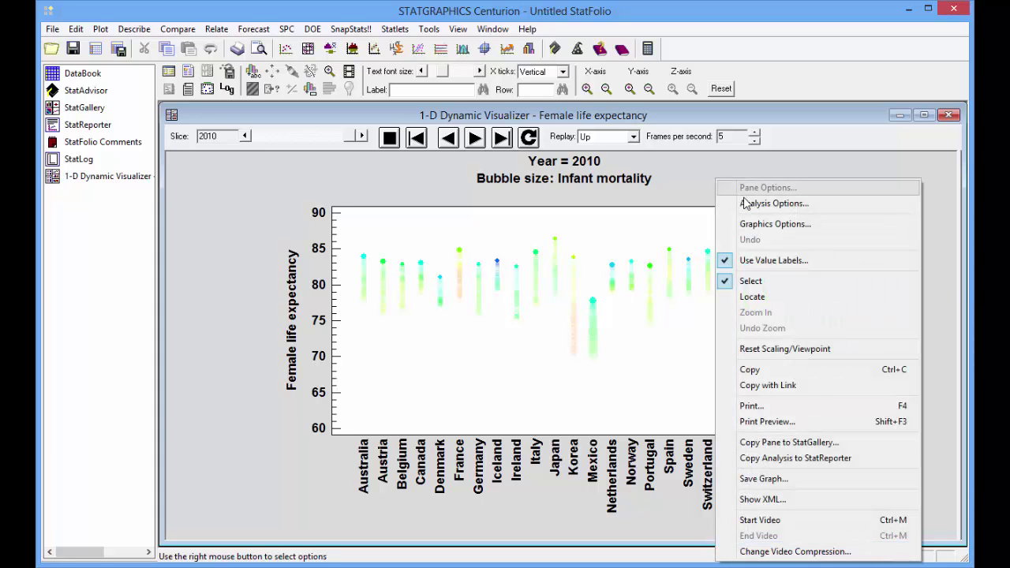
{"action": "left_click", "coordinate": [747, 204]}
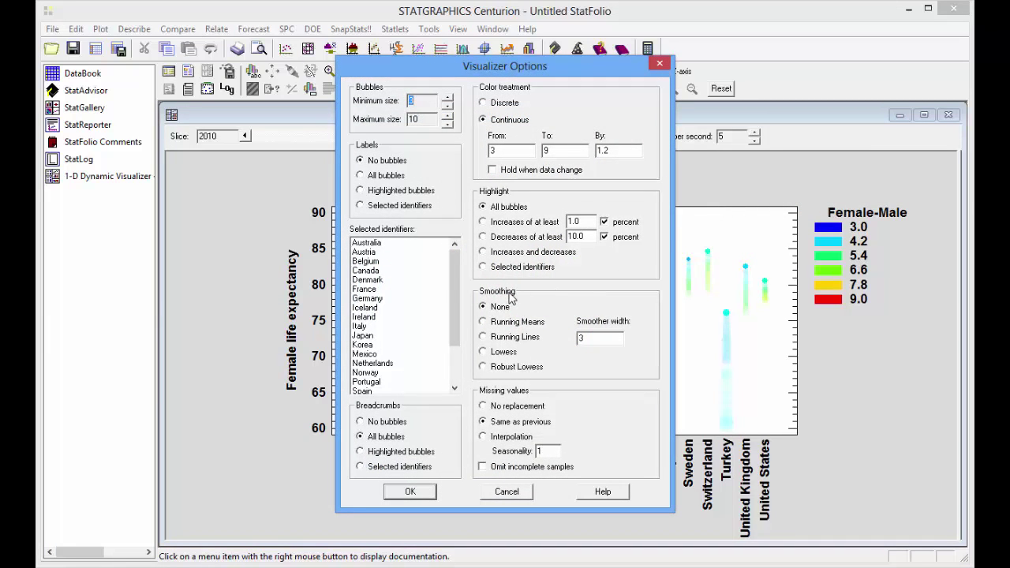
{"action": "left_click", "coordinate": [505, 368]}
{"action": "left_click", "coordinate": [428, 486]}
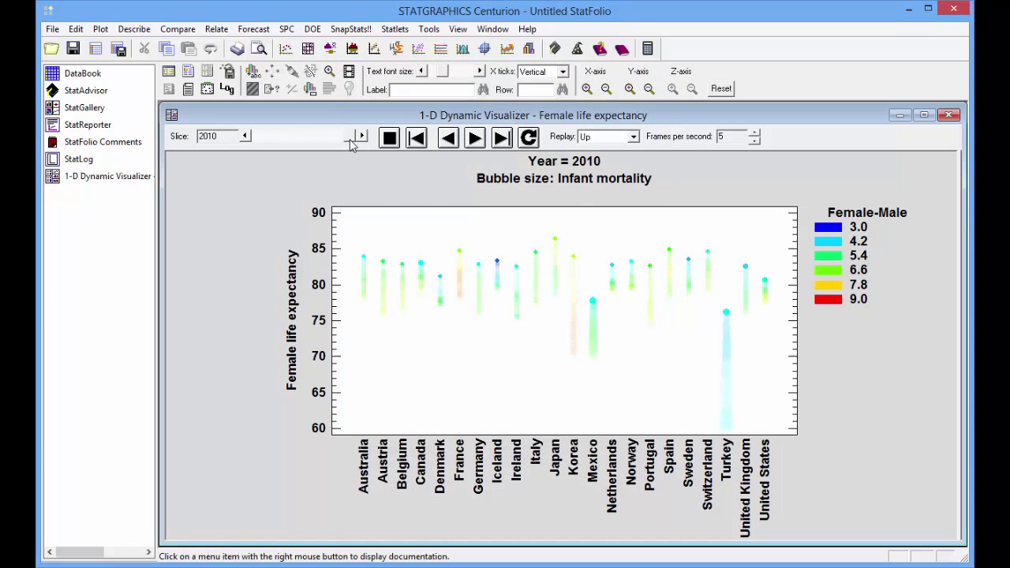
Rewind the Year slice to 1980 and play the smoothed animation through 2010
{"action": "left_click_drag", "start_coordinate": [354, 142], "coordinate": [257, 143]}
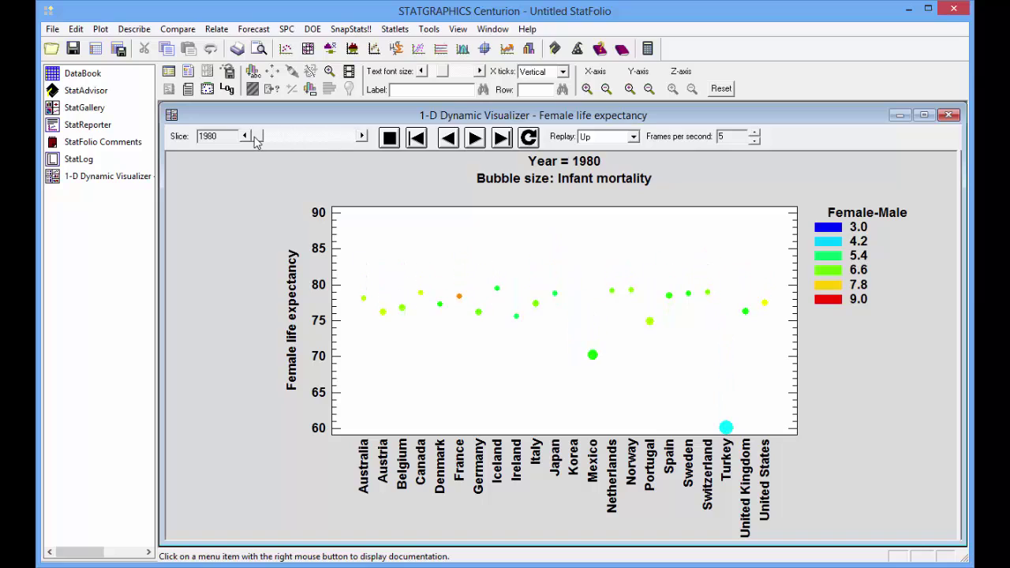
{"action": "left_click", "coordinate": [475, 138]}
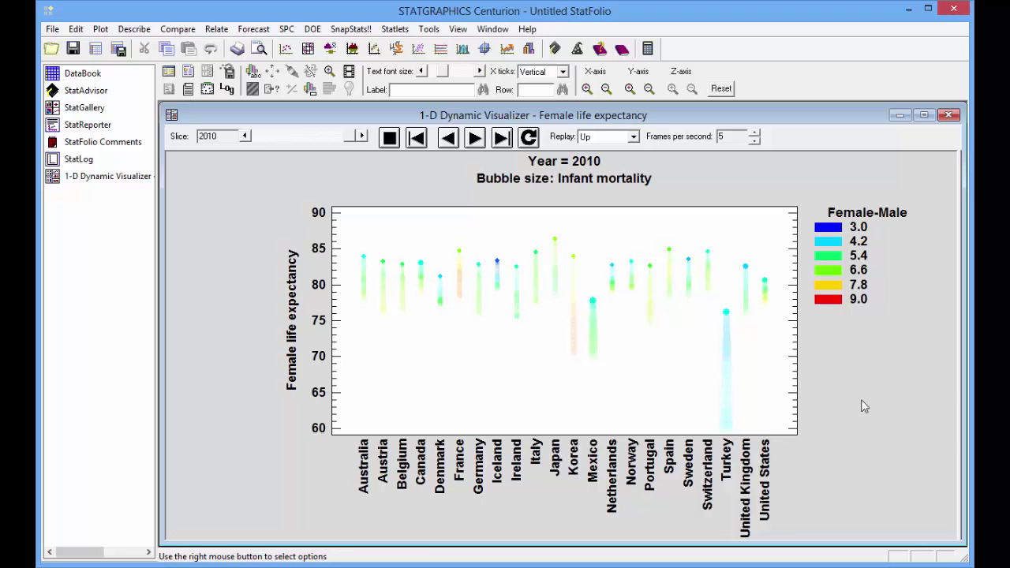
Select France, Korea and Turkey as identifiers and set Labels to Selected identifiers
{"action": "right_click", "coordinate": [775, 187]}
{"action": "left_click", "coordinate": [796, 213]}
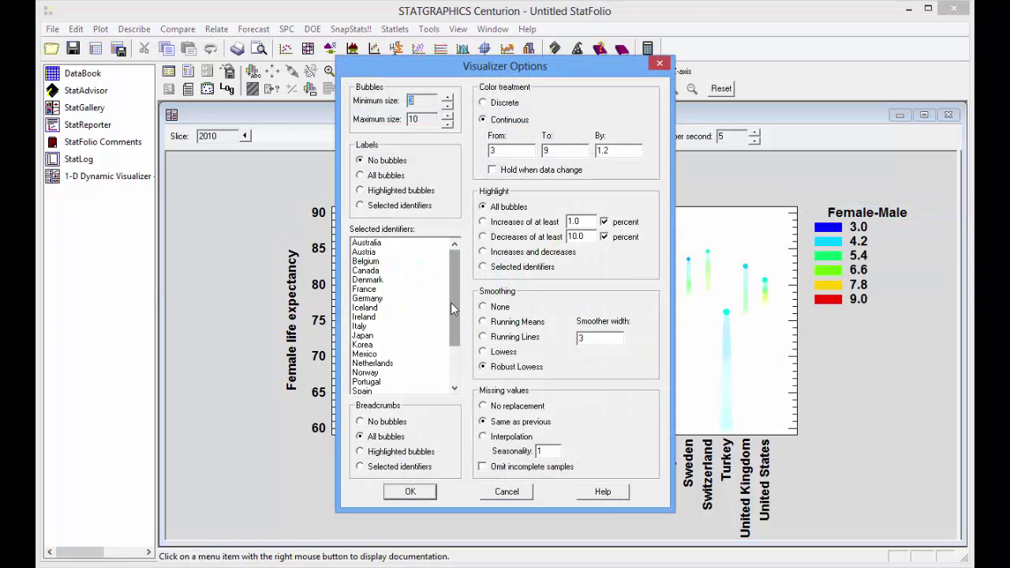
{"action": "left_click", "coordinate": [373, 290]}
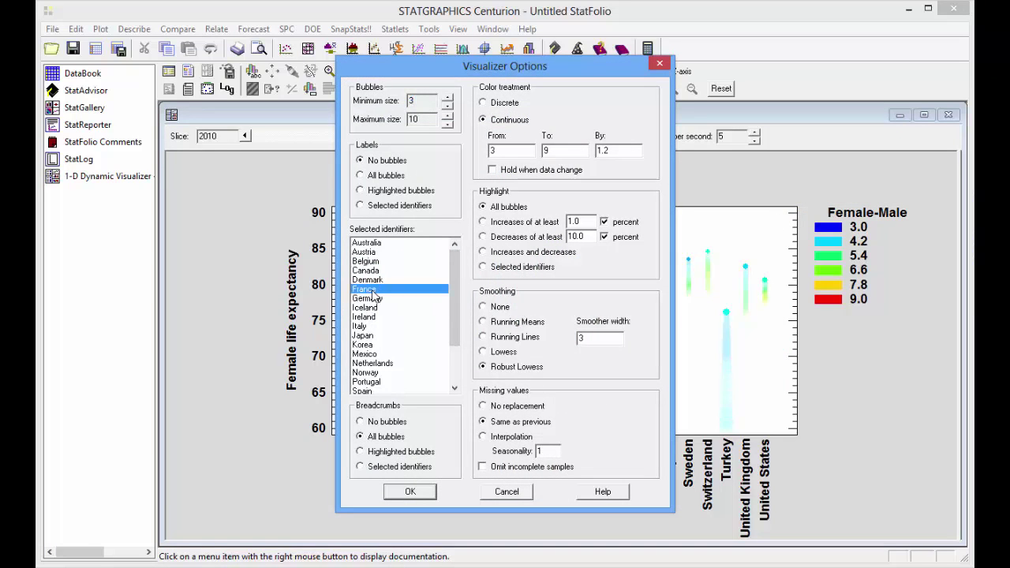
{"action": "left_click", "coordinate": [369, 345], "text": "ctrl"}
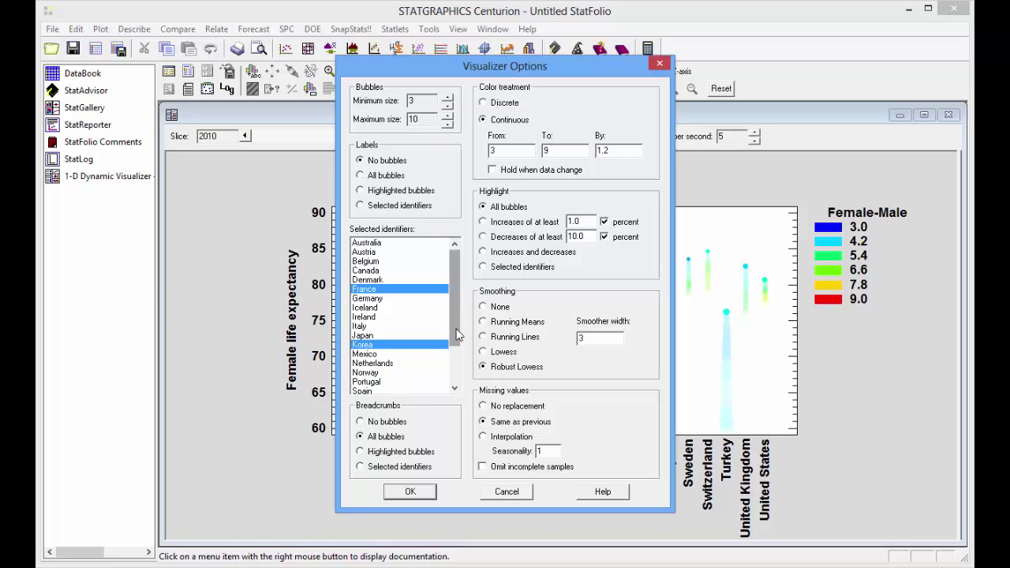
{"action": "left_click", "coordinate": [461, 355]}
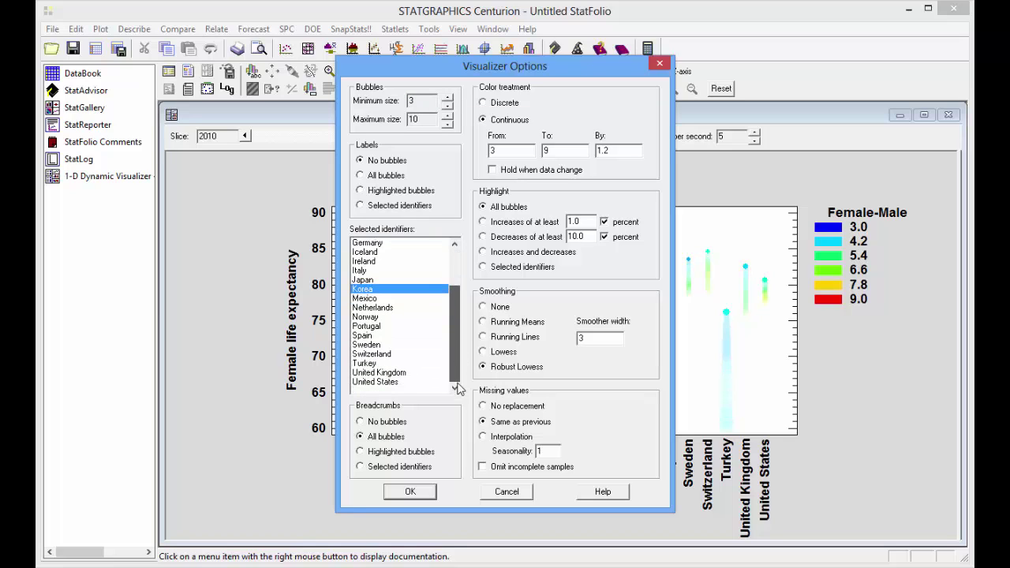
{"action": "left_click", "coordinate": [380, 364]}
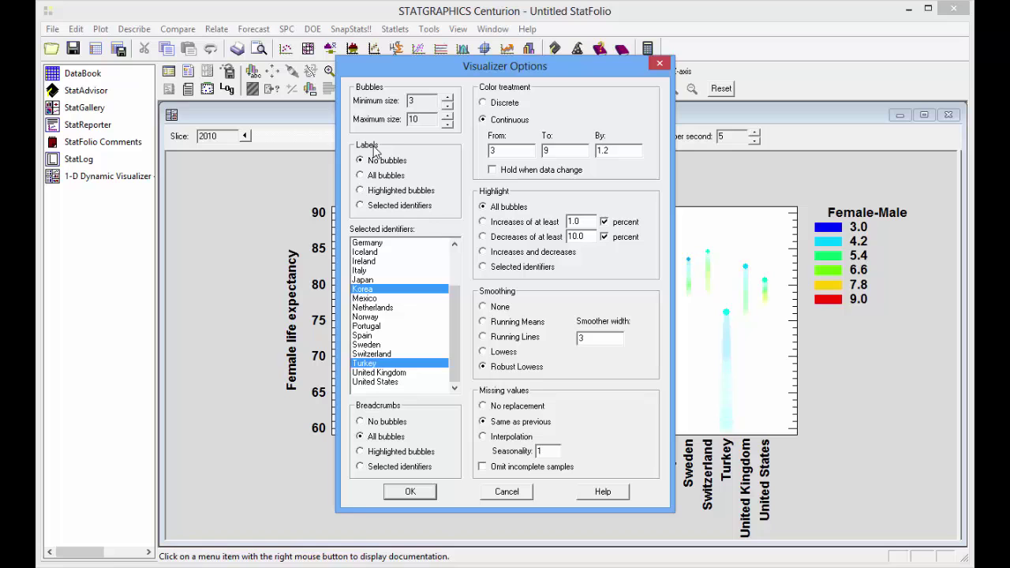
{"action": "left_click", "coordinate": [384, 210]}
{"action": "left_click", "coordinate": [423, 492]}
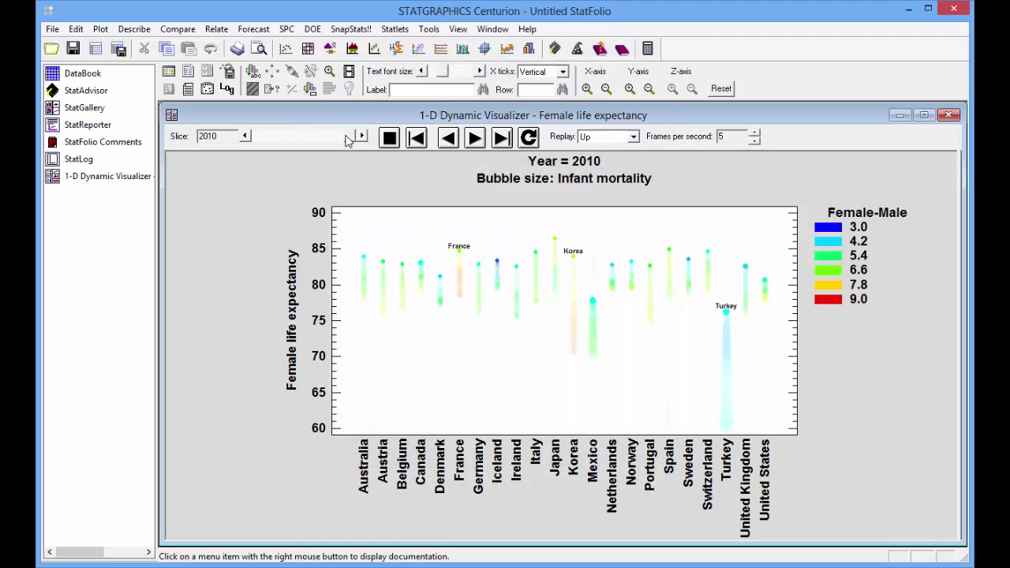
Rewind the Year slice to 1980 and replay the labelled animation
{"action": "left_click_drag", "start_coordinate": [351, 138], "coordinate": [241, 142]}
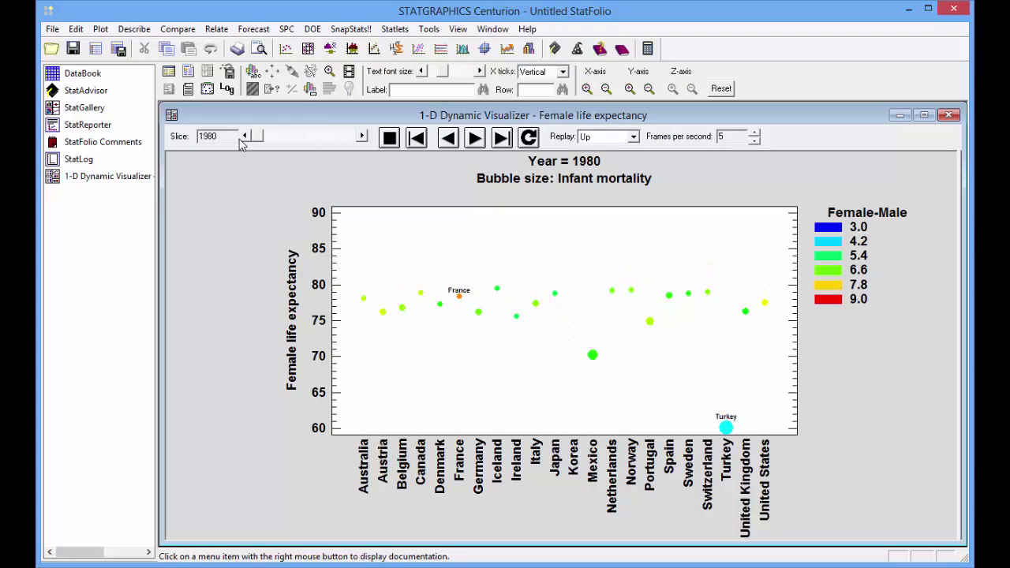
{"action": "left_click", "coordinate": [529, 138]}
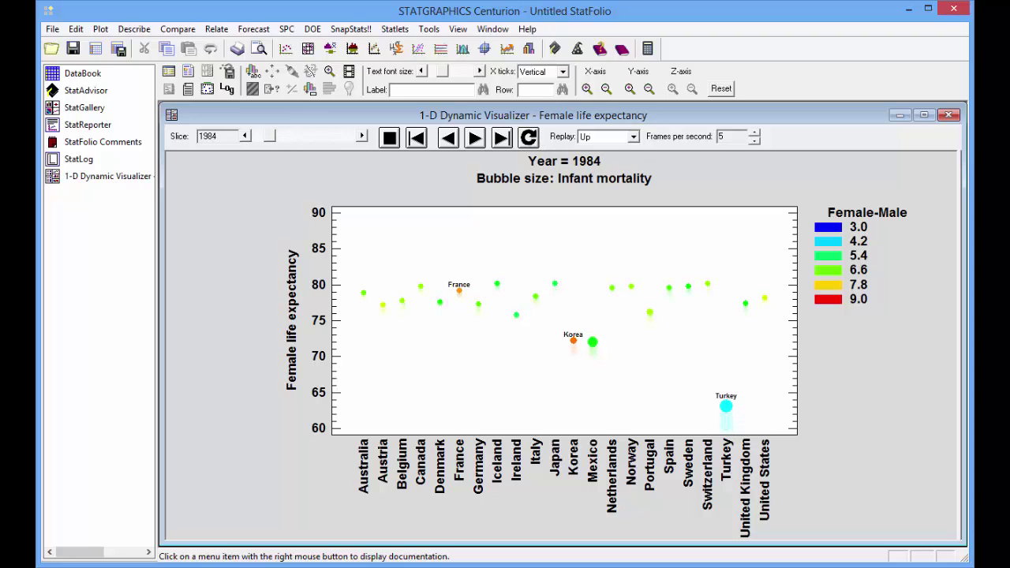